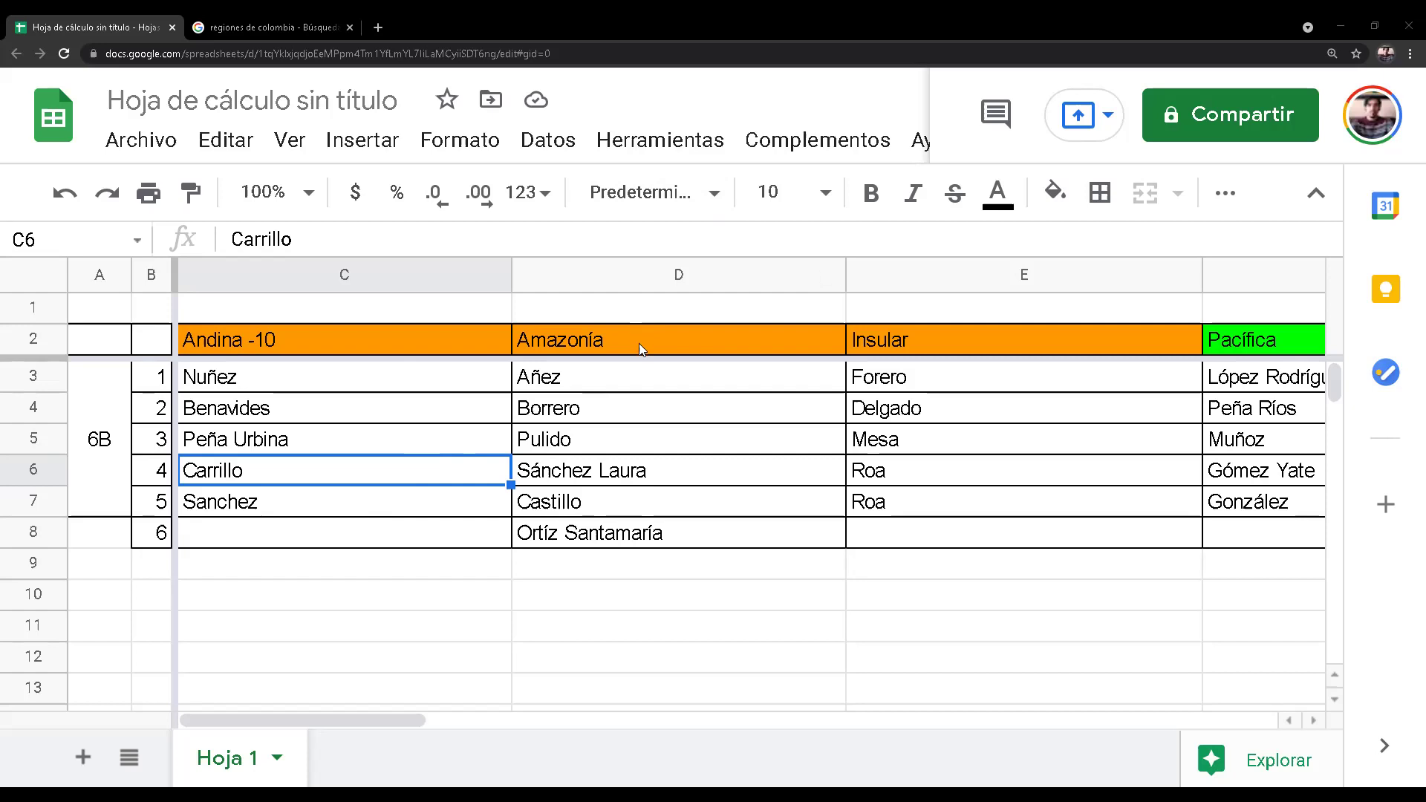
Review the region headings in row 2 from Amazonía through Caribe, and return to the start of the row.
left_click(612, 340)
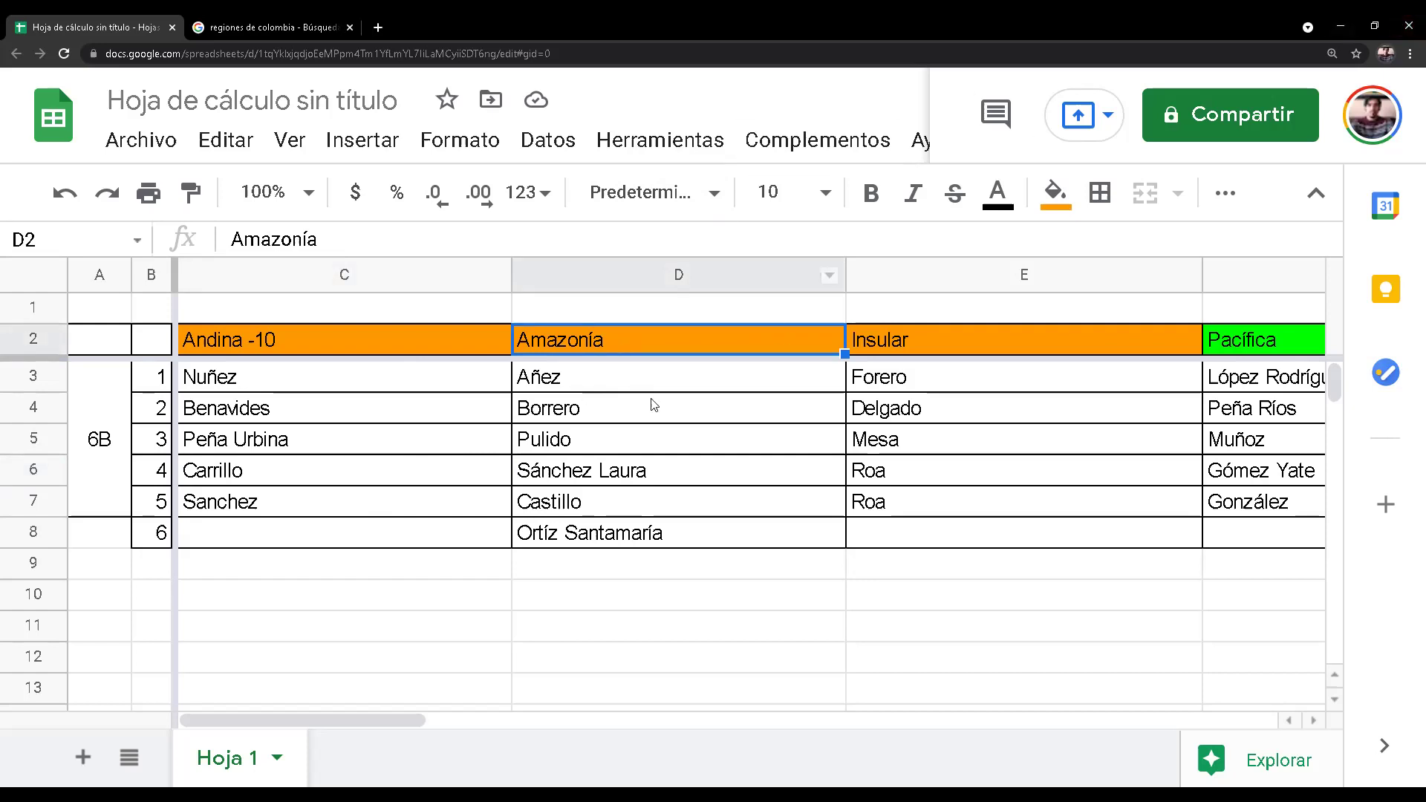
left_click(862, 340)
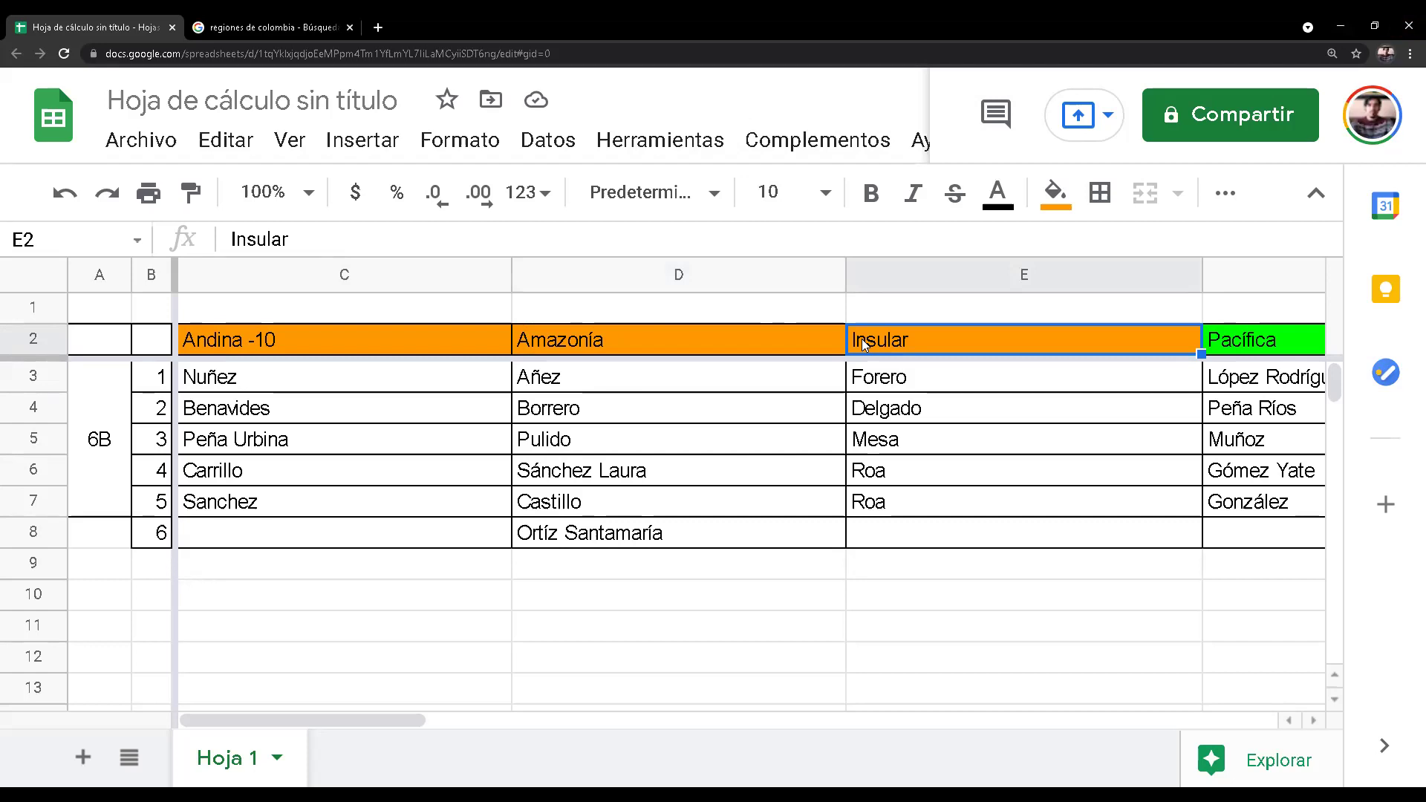
key("Right")
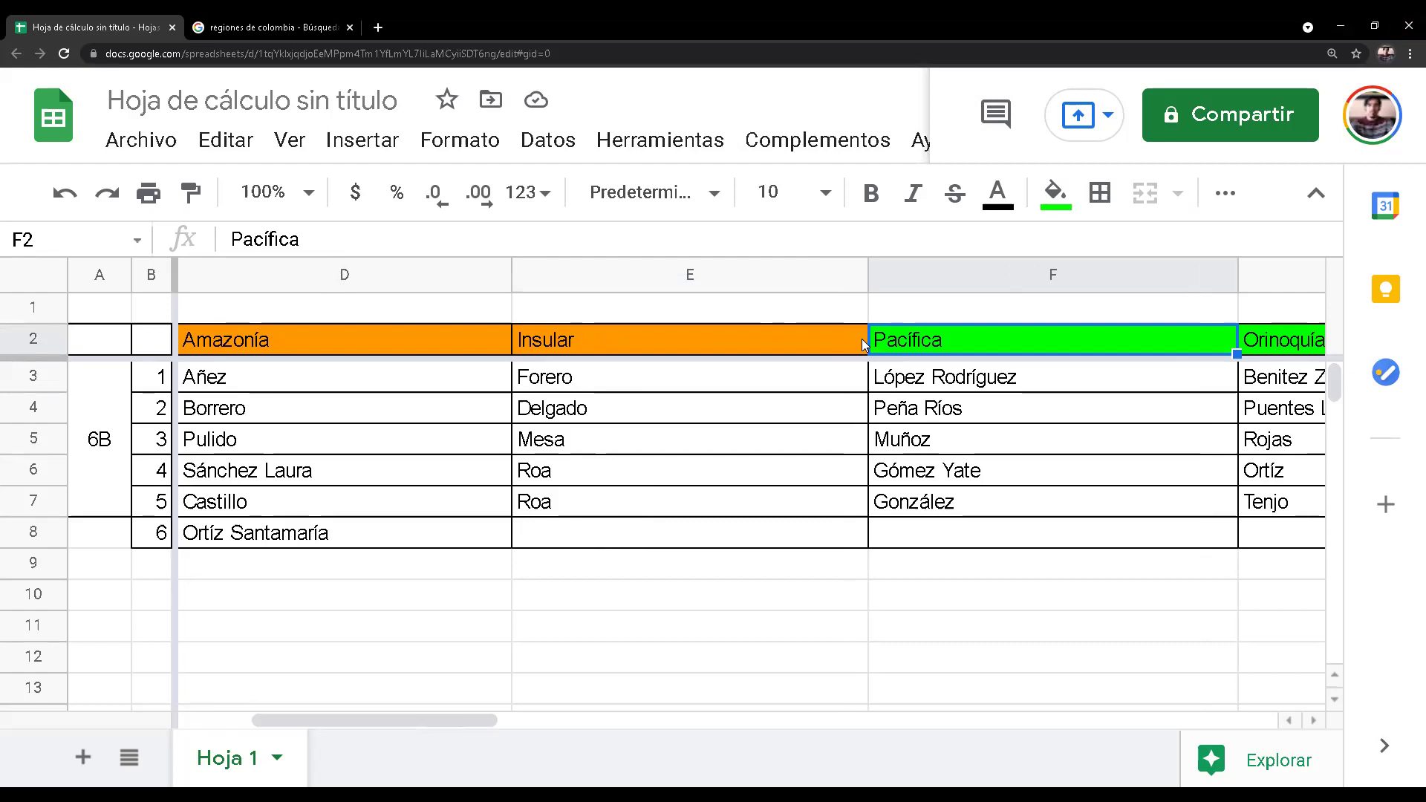
key("Right")
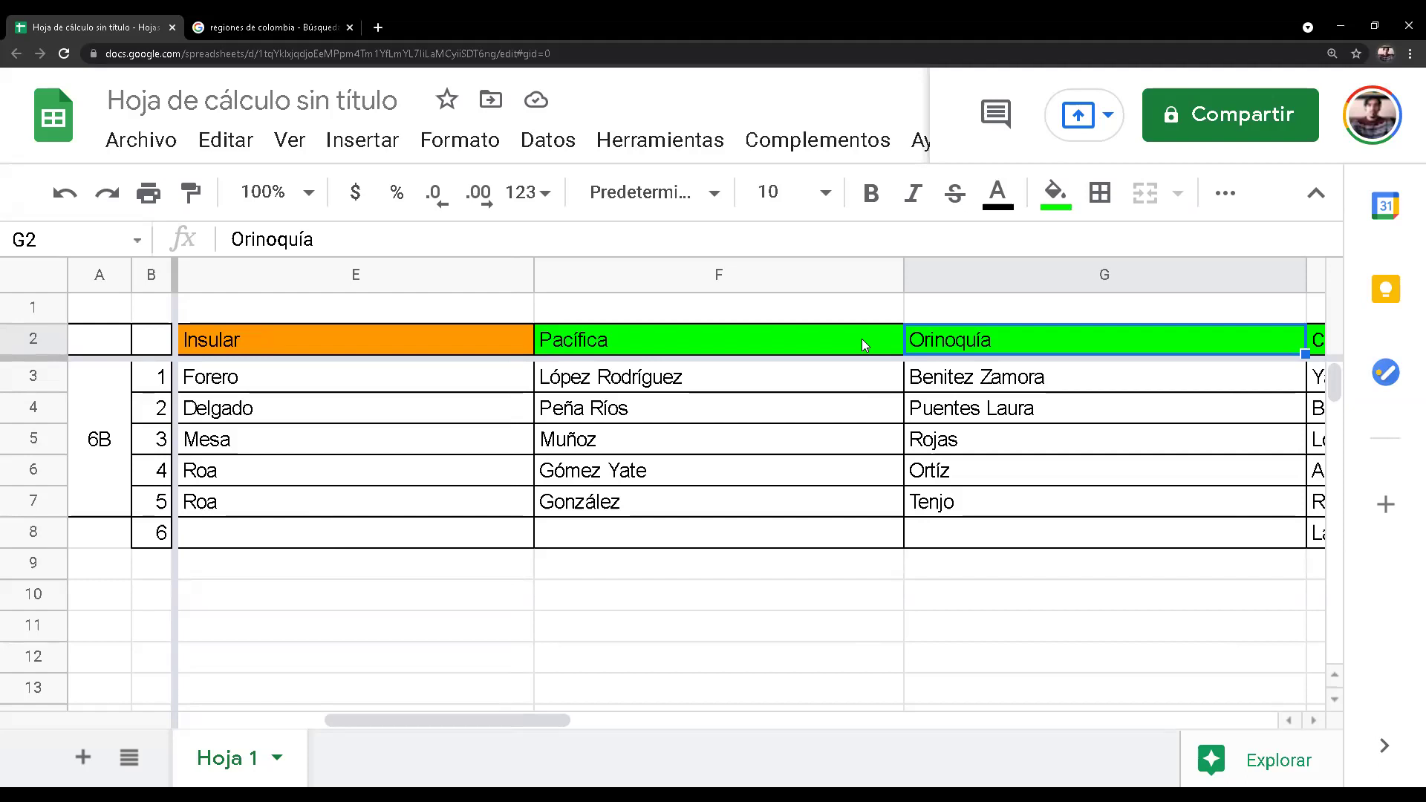
key("Right")
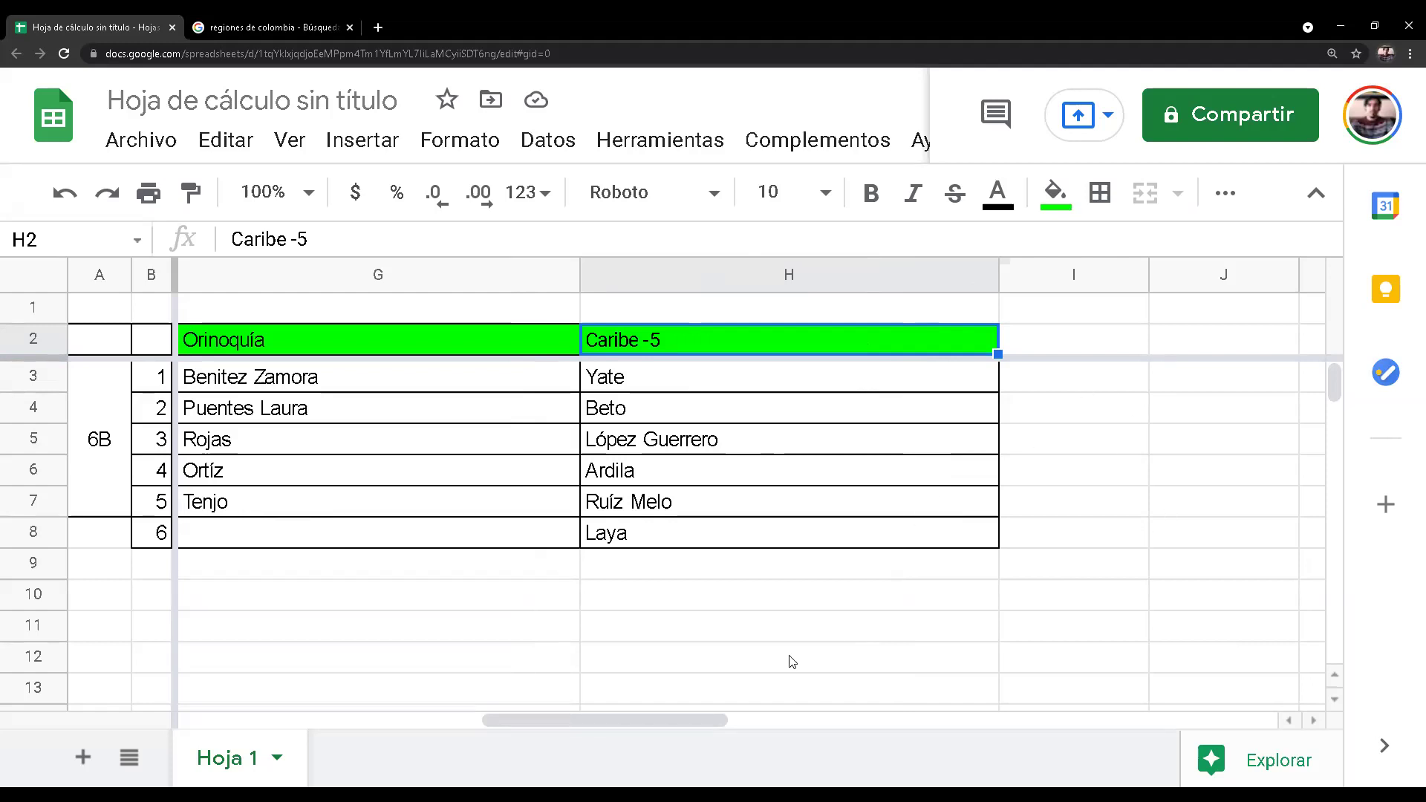
key("Left")
key("Left")
key("Left")
key("Left")
key("Left")
key("Left")
key("Left")
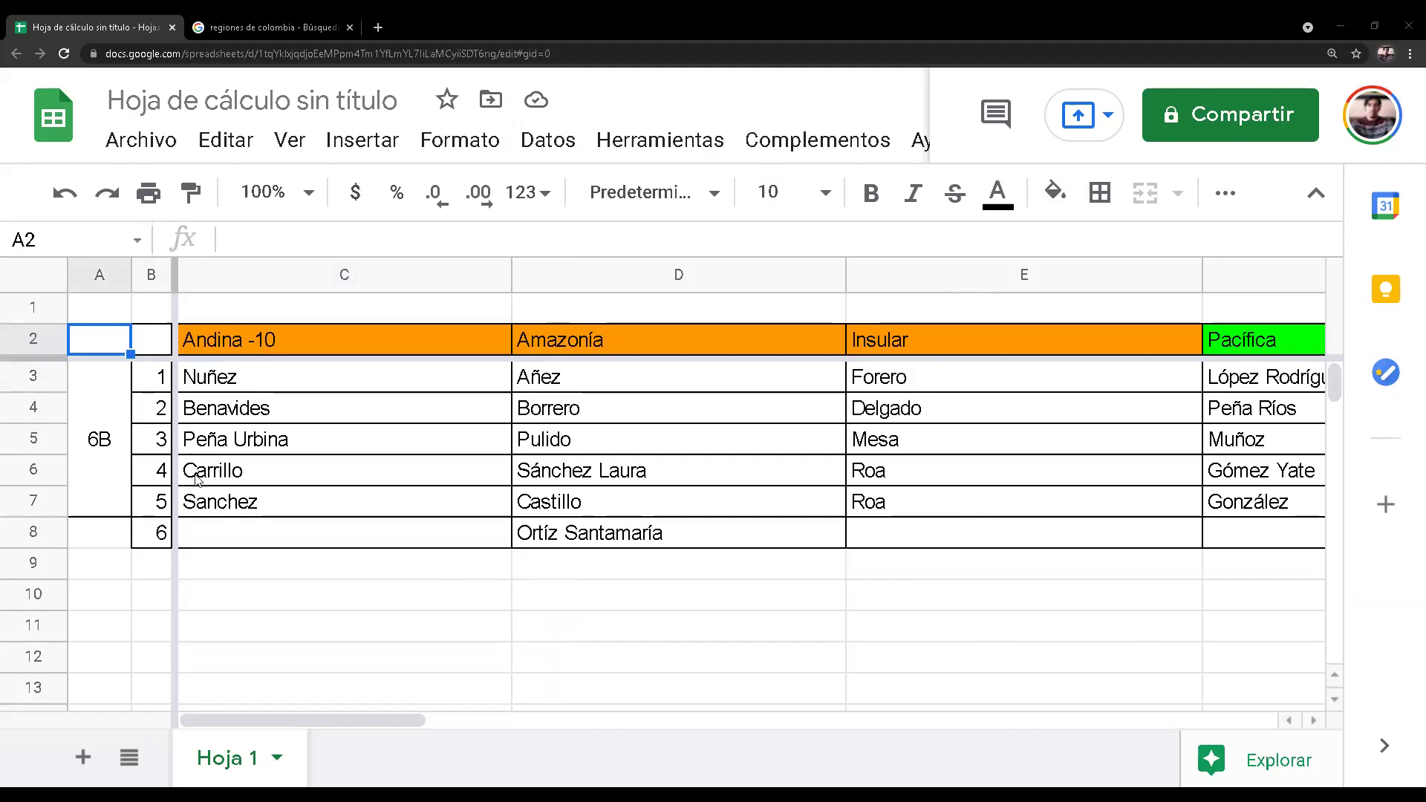
left_click(234, 471)
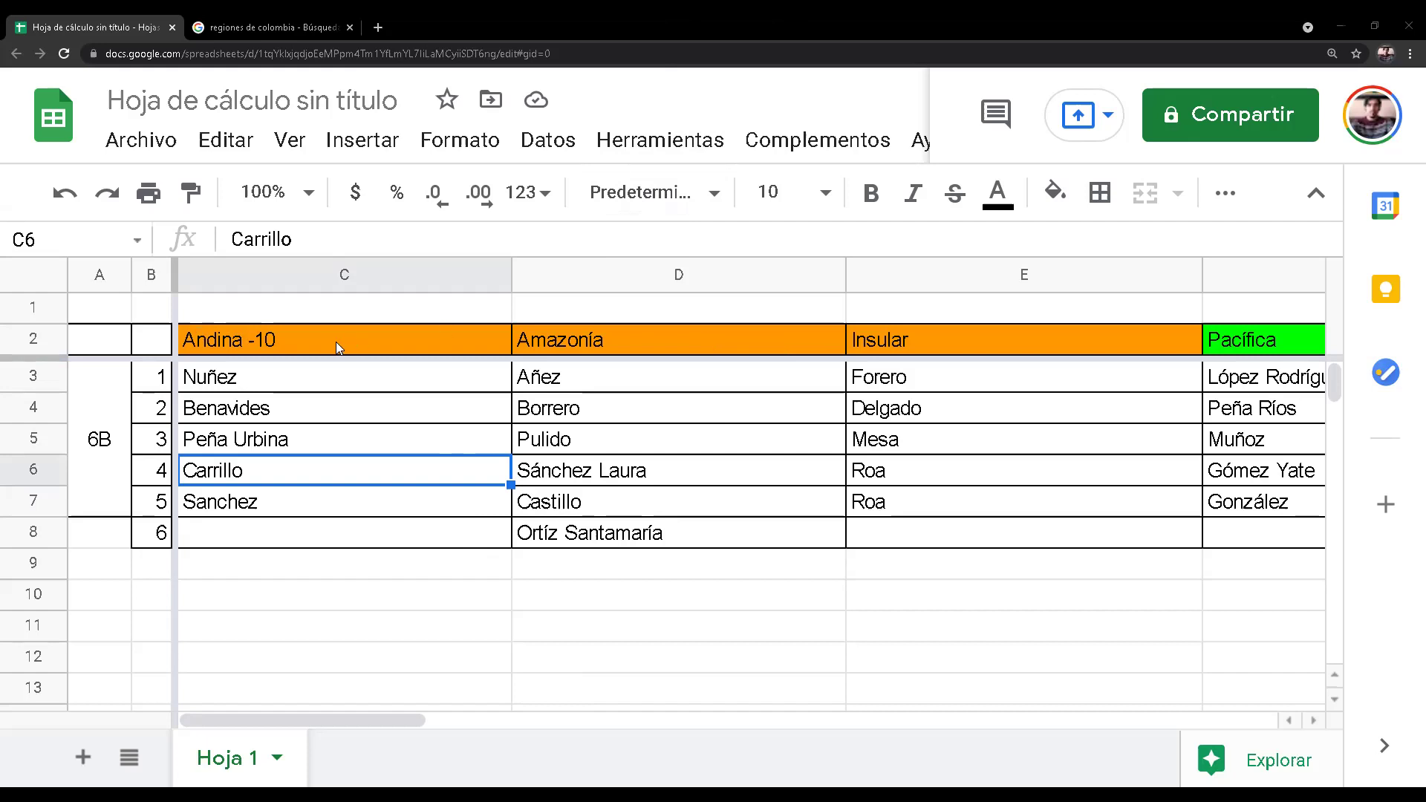
scroll(1114, 278, "down", 2)
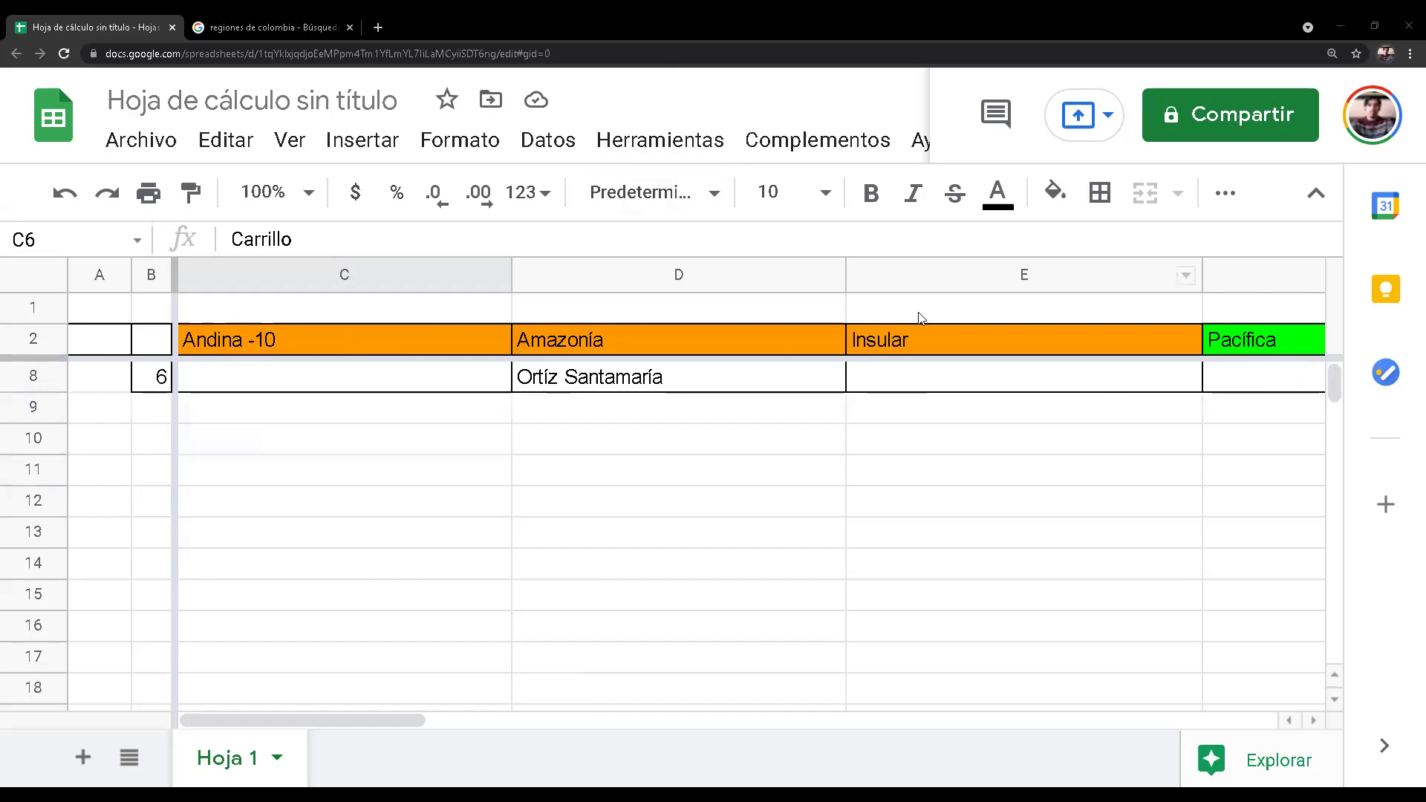
scroll(934, 307, "up", 2)
left_click(734, 545)
scroll(749, 501, "down", 2)
scroll(668, 343, "up", 2)
Rename the spreadsheet as "Exposiciones sexto".
left_click(318, 95)
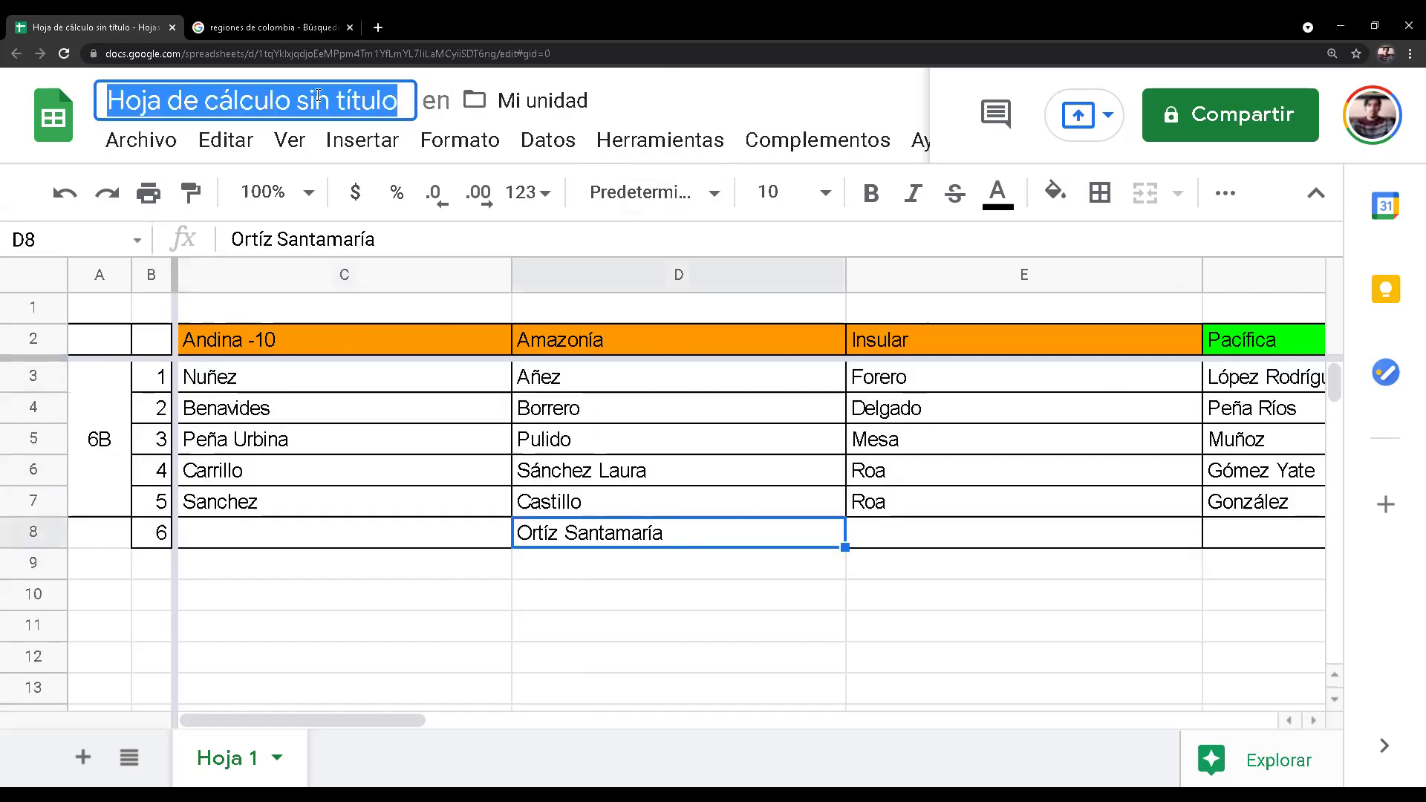
type("Expos")
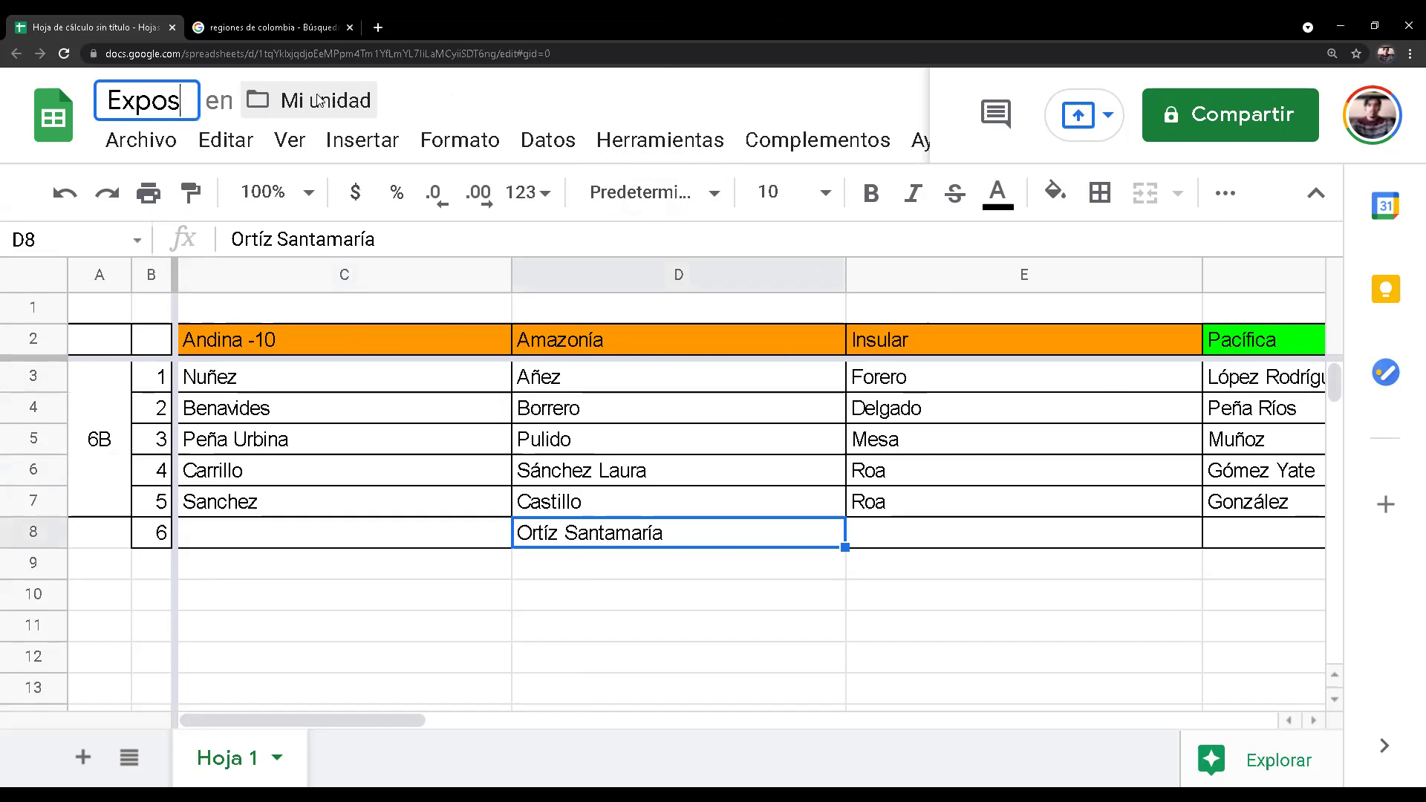
type("iciones s")
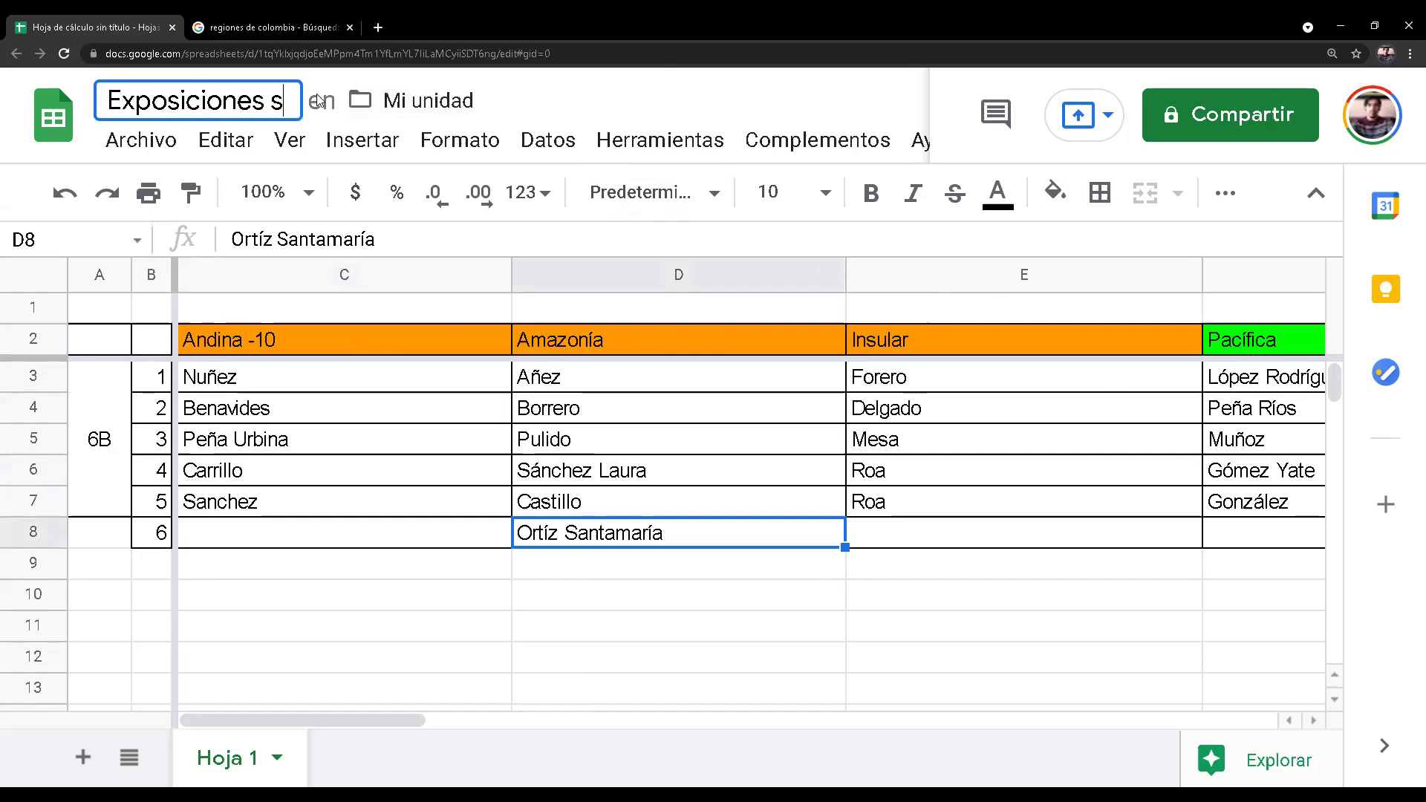
type("exto")
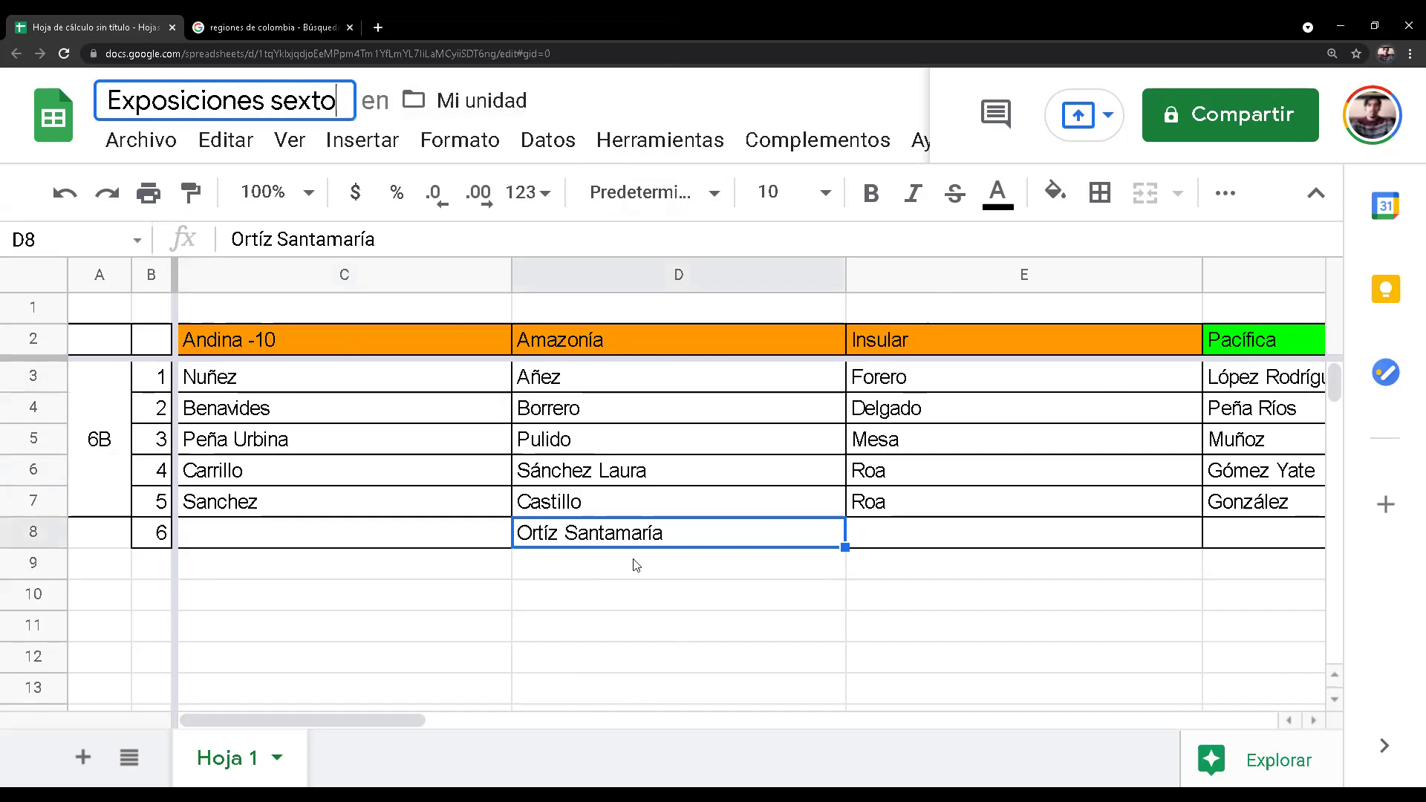
left_click(343, 600)
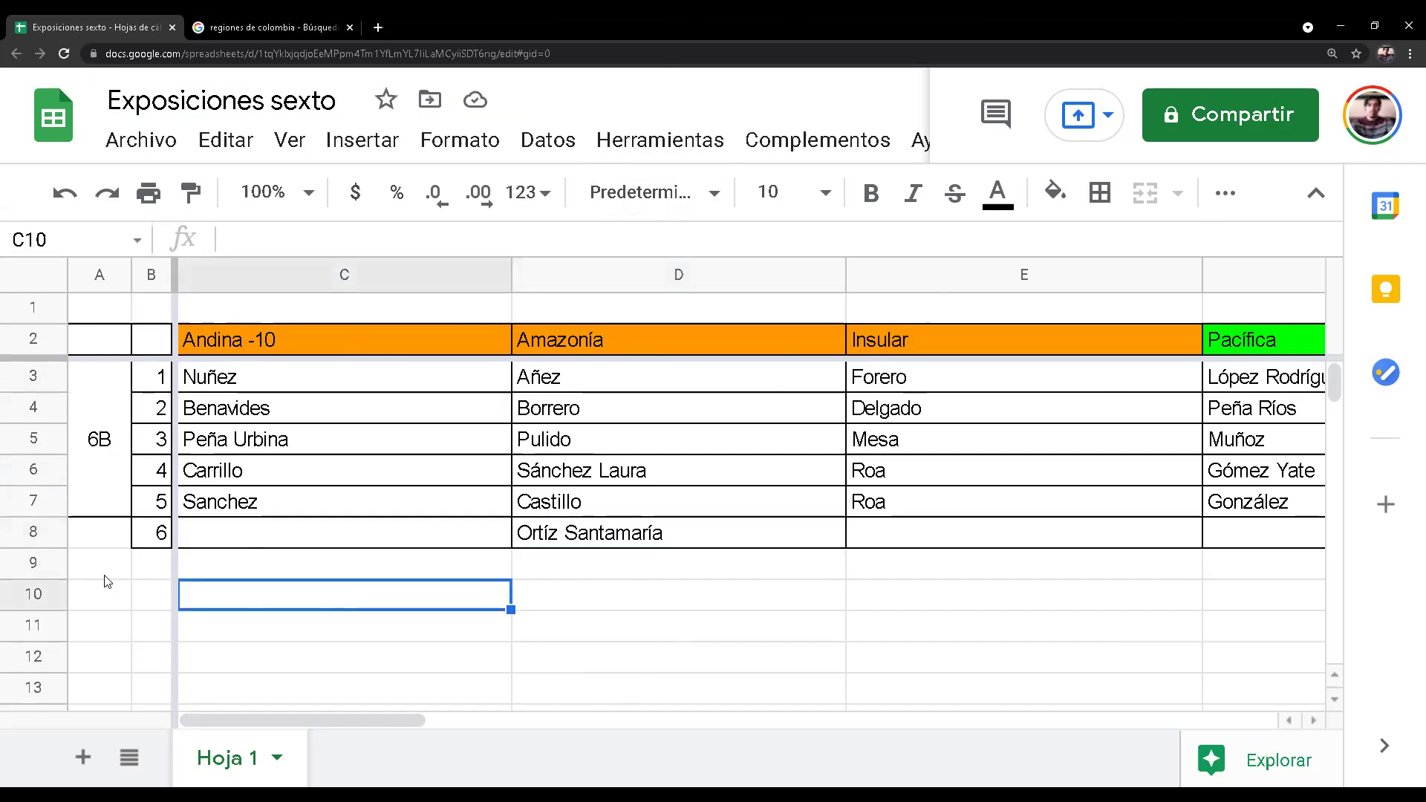
scroll(104, 583, "down", 2)
scroll(112, 564, "down", 1)
left_click(151, 405)
key("Down")
key("Down")
key("Down")
key("Left")
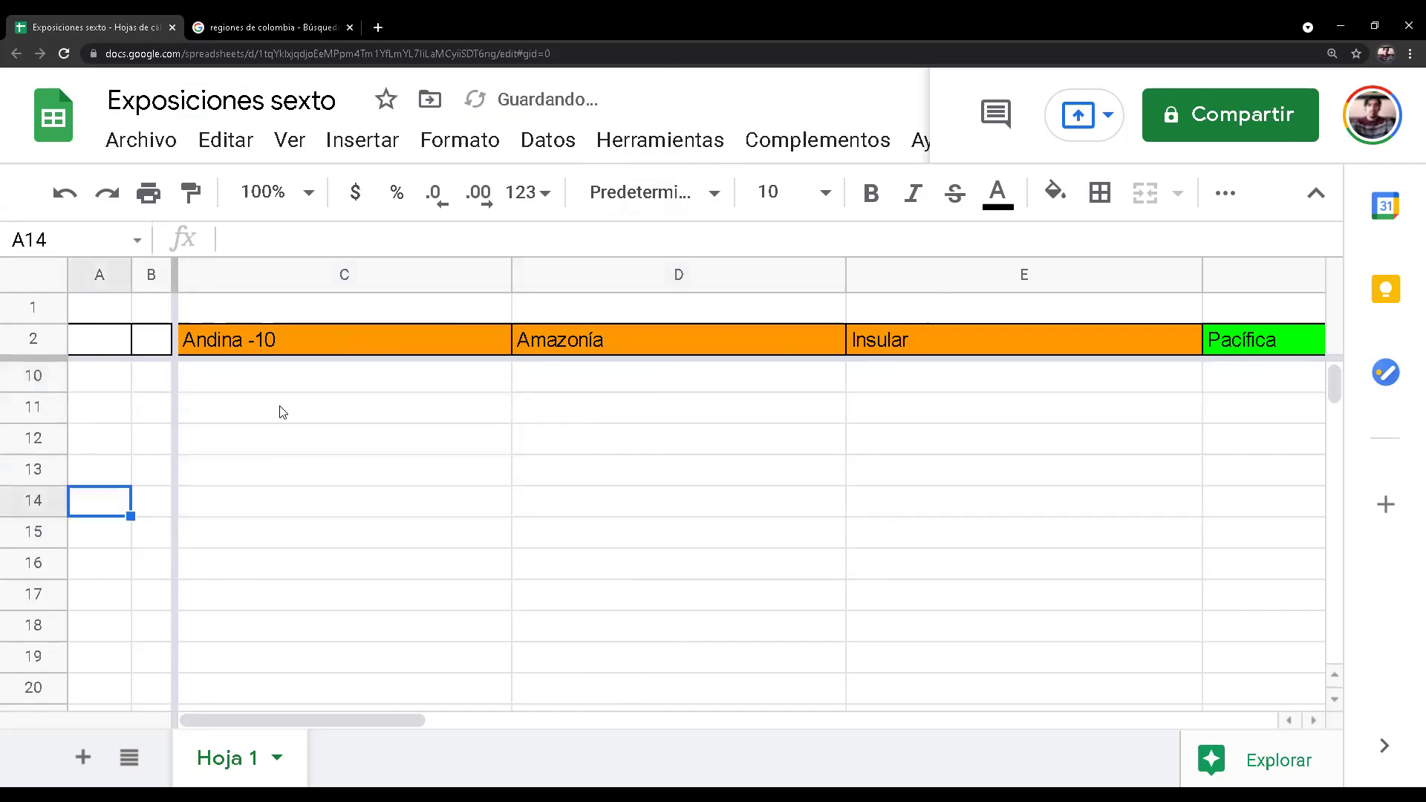
left_click_drag(151, 376, 150, 500)
scroll(330, 470, "down", 1)
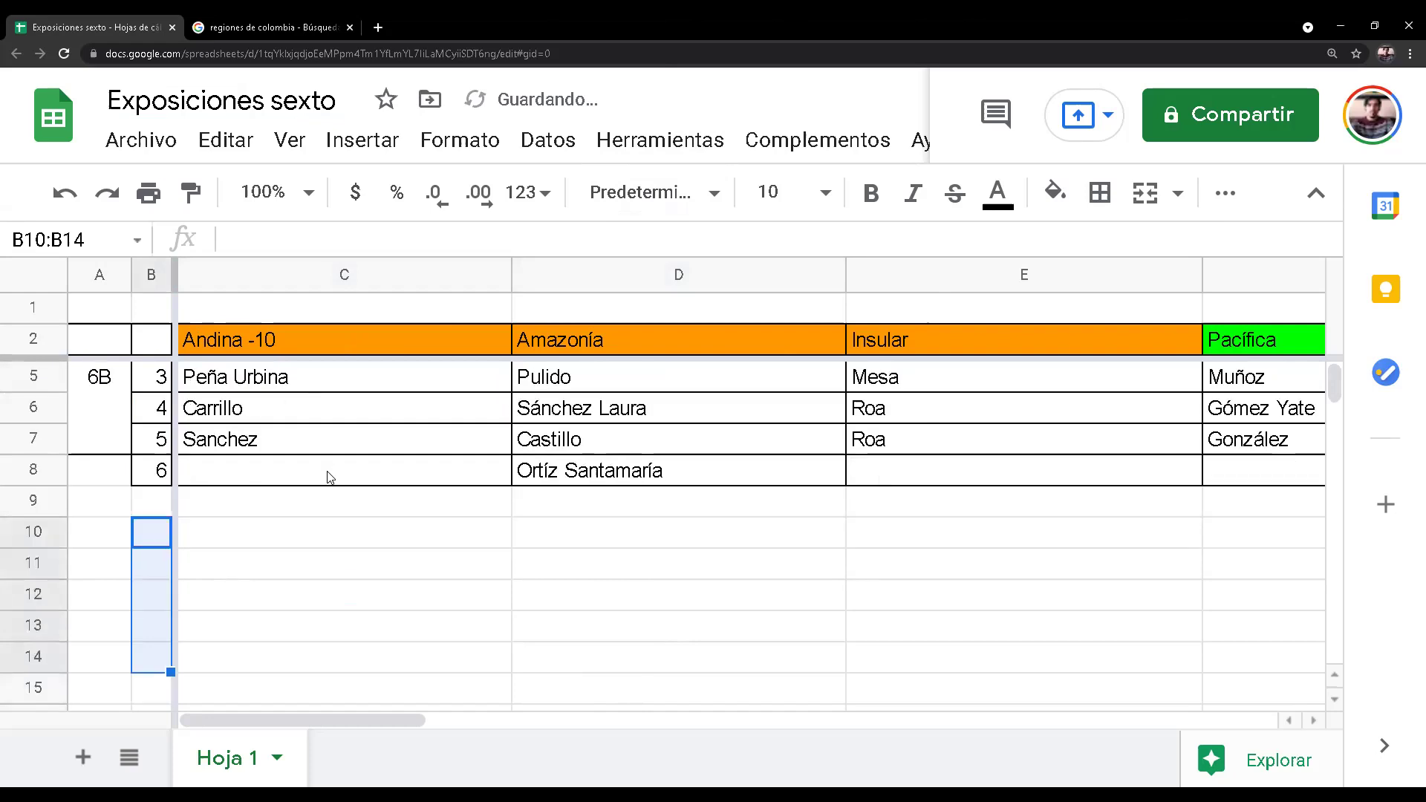
scroll(329, 475, "up", 1)
scroll(589, 280, "down", 1)
scroll(1295, 280, "up", 1)
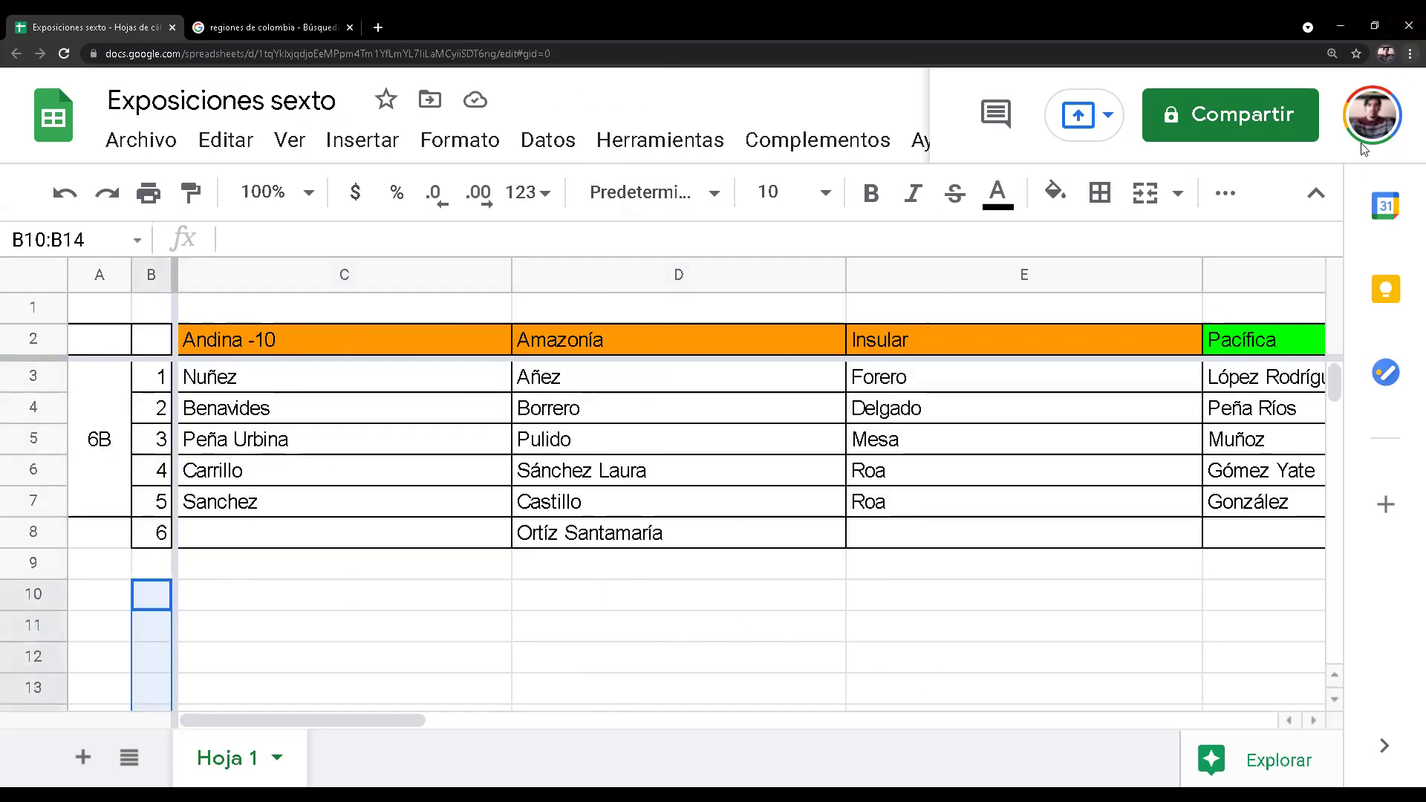
Reduce the browser page zoom to 125% and select cell C3, the first entry under the Andina heading.
left_click(1408, 54)
left_click(1311, 191)
left_click(1310, 191)
left_click(1310, 191)
left_click(1310, 194)
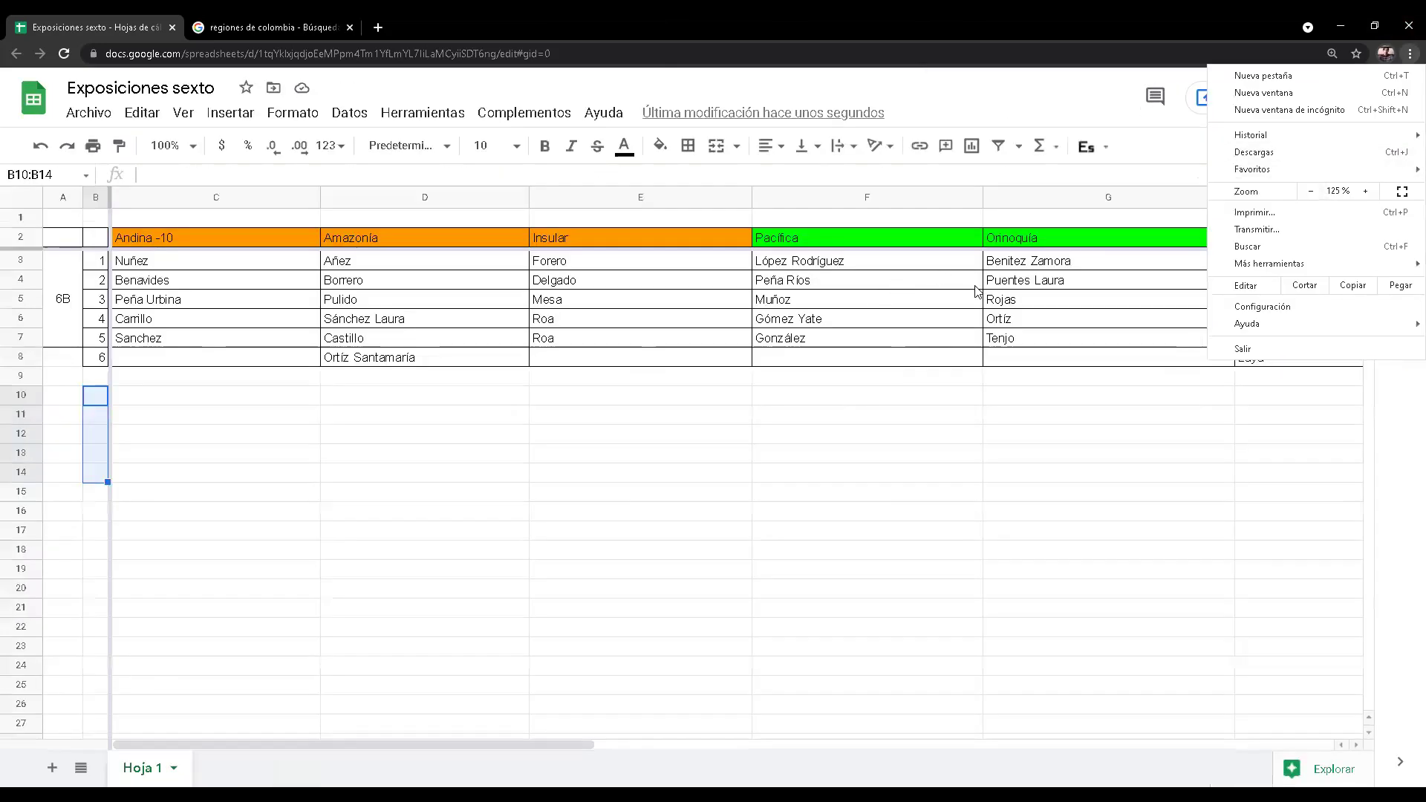
left_click(849, 441)
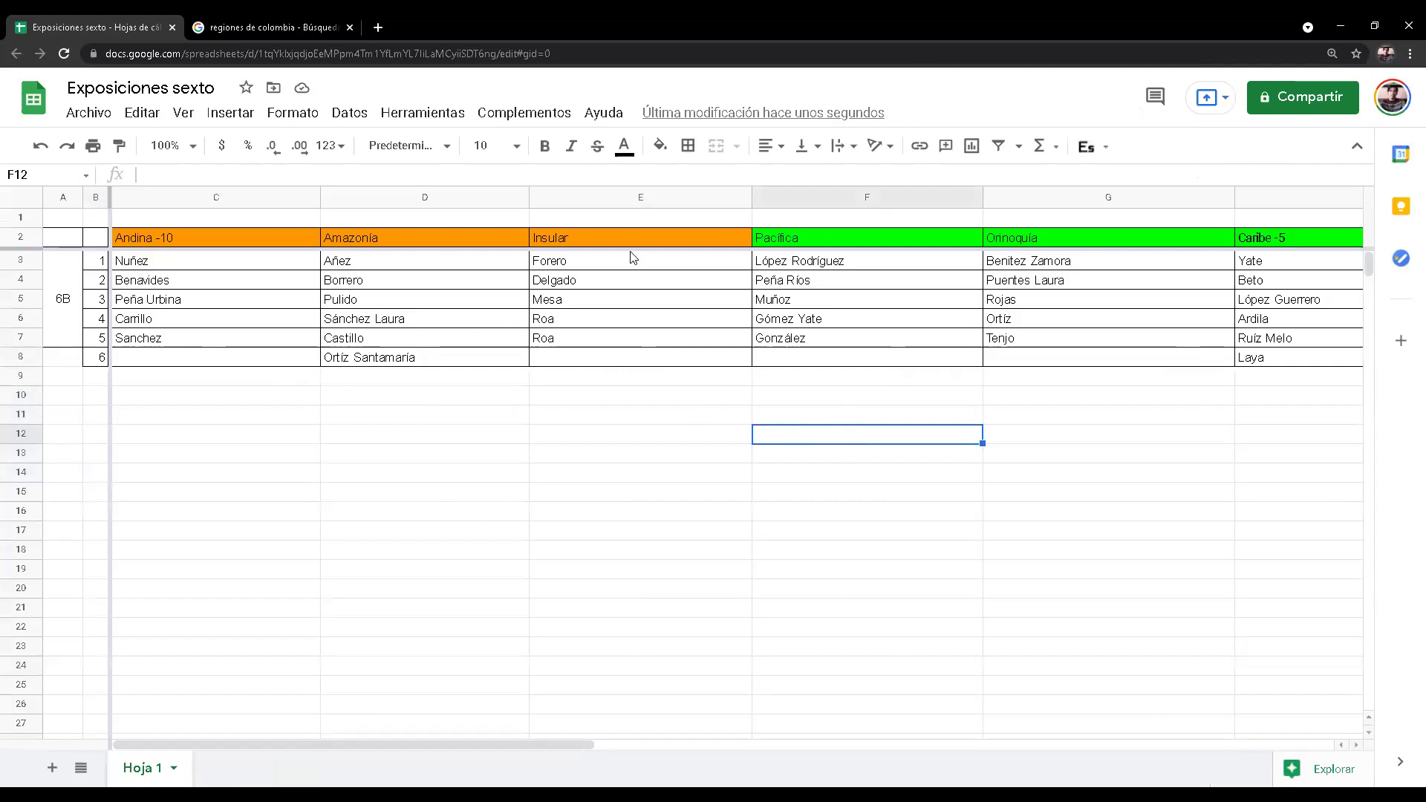
left_click(224, 268)
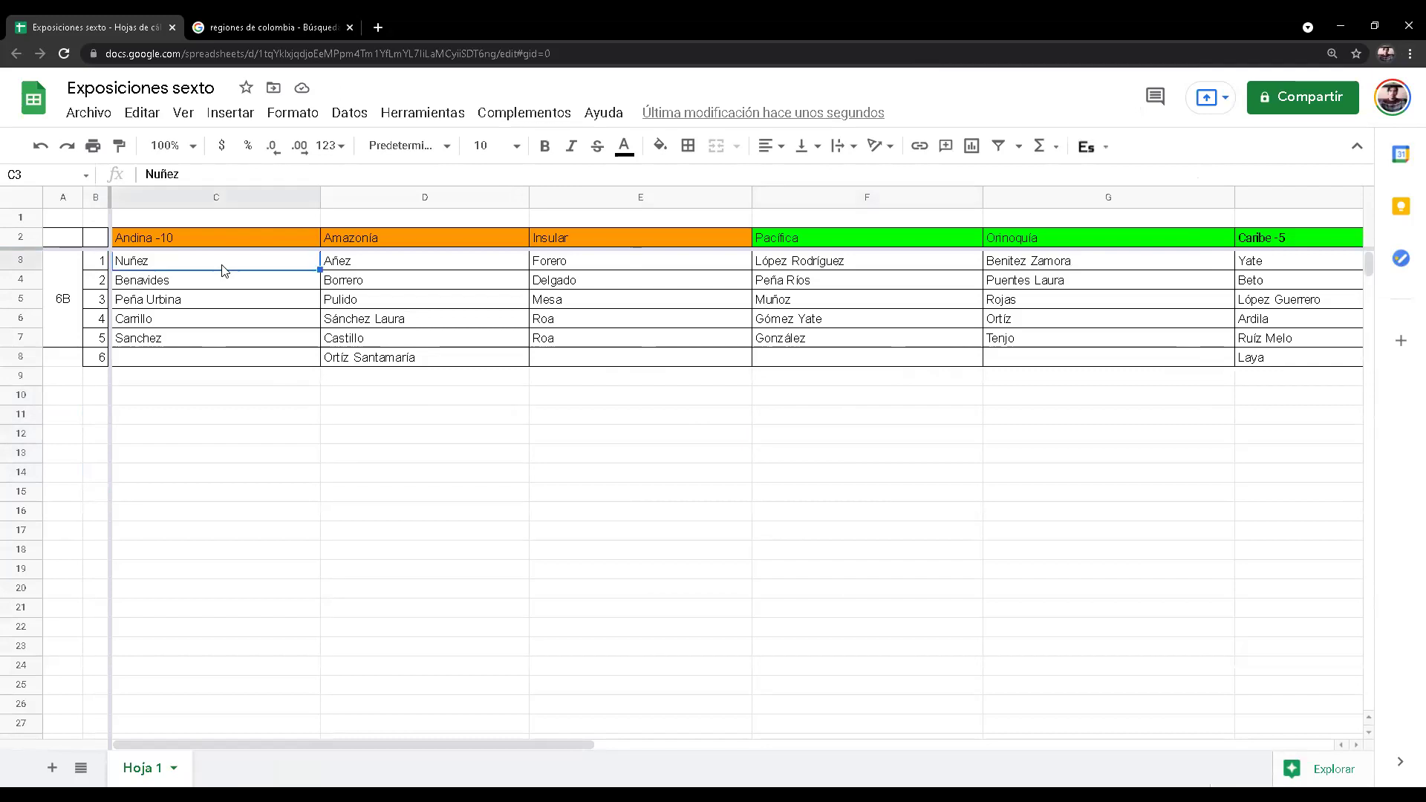